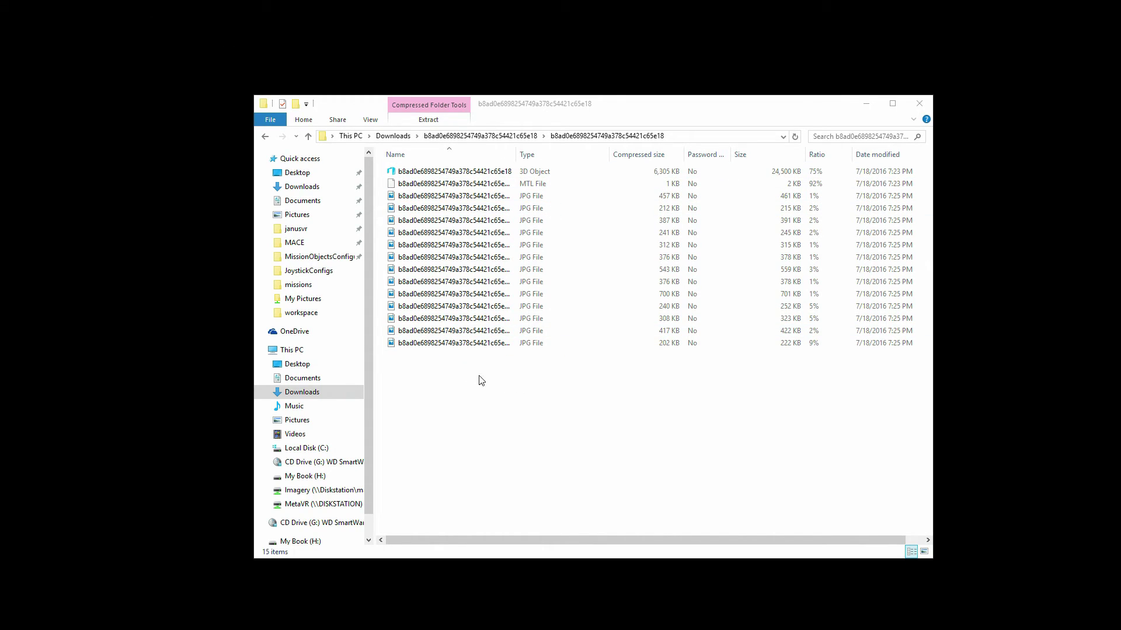
Select all 15 files in the downloaded scan zip folder and copy them
drag(524, 378, 452, 165)
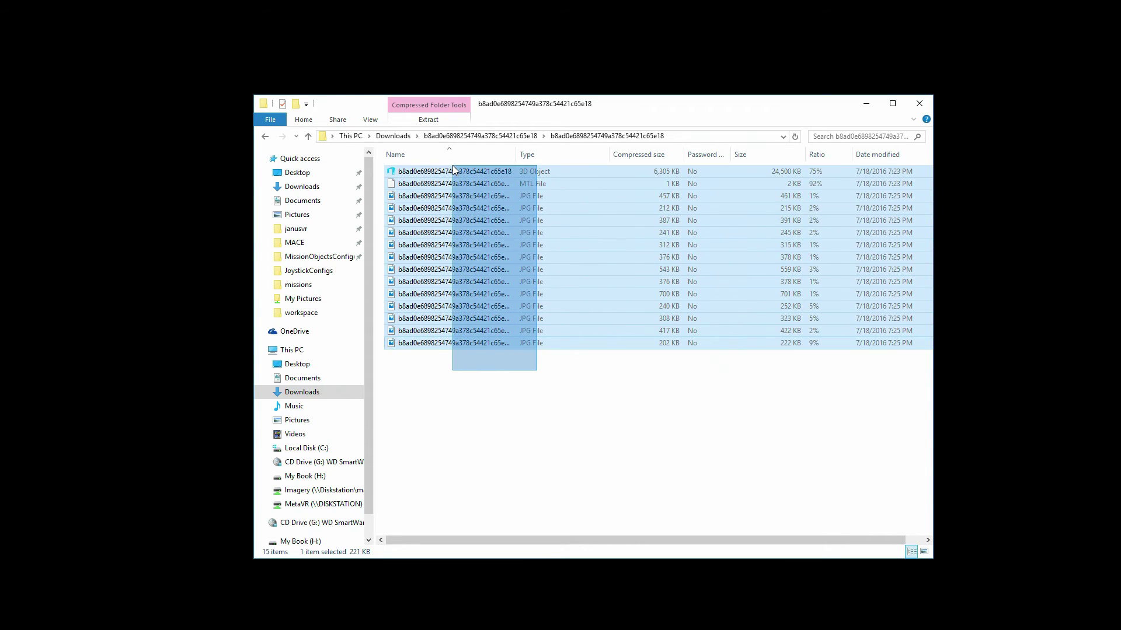
right_click(453, 167)
click(480, 207)
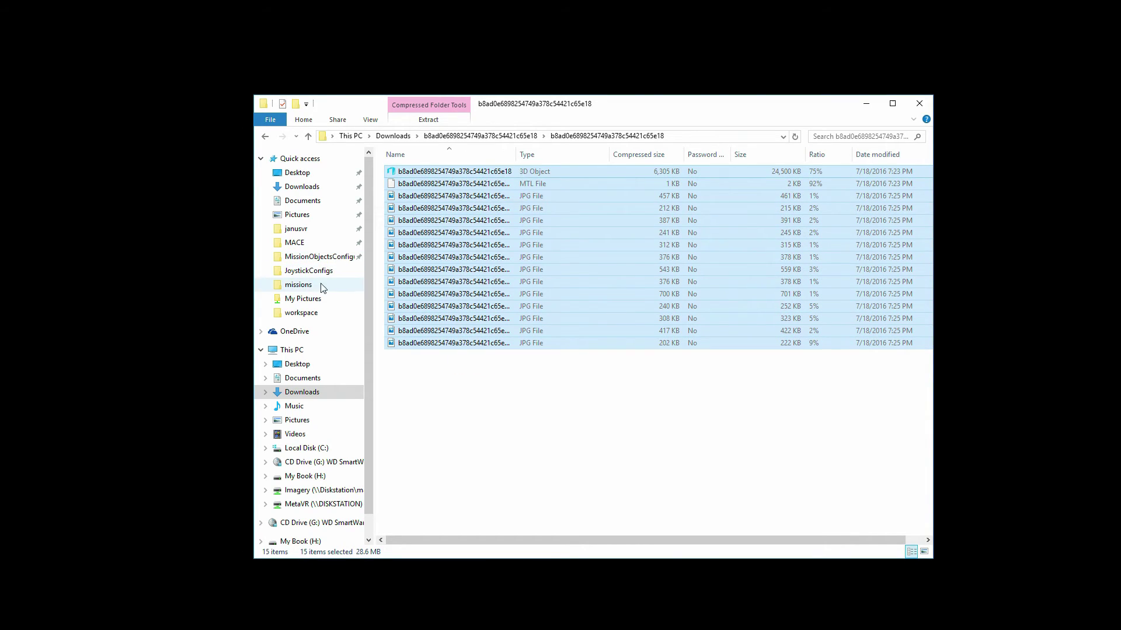
Create a 508matterport folder in C:\janusworkspace and paste the scan files into it
click(303, 450)
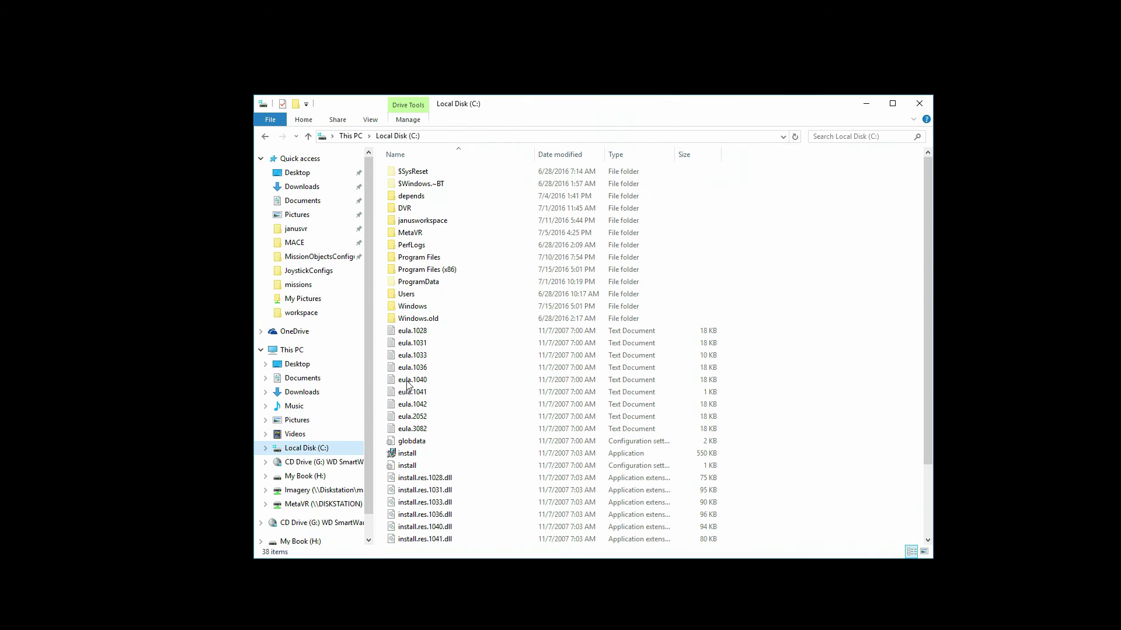
double_click(419, 226)
right_click(442, 407)
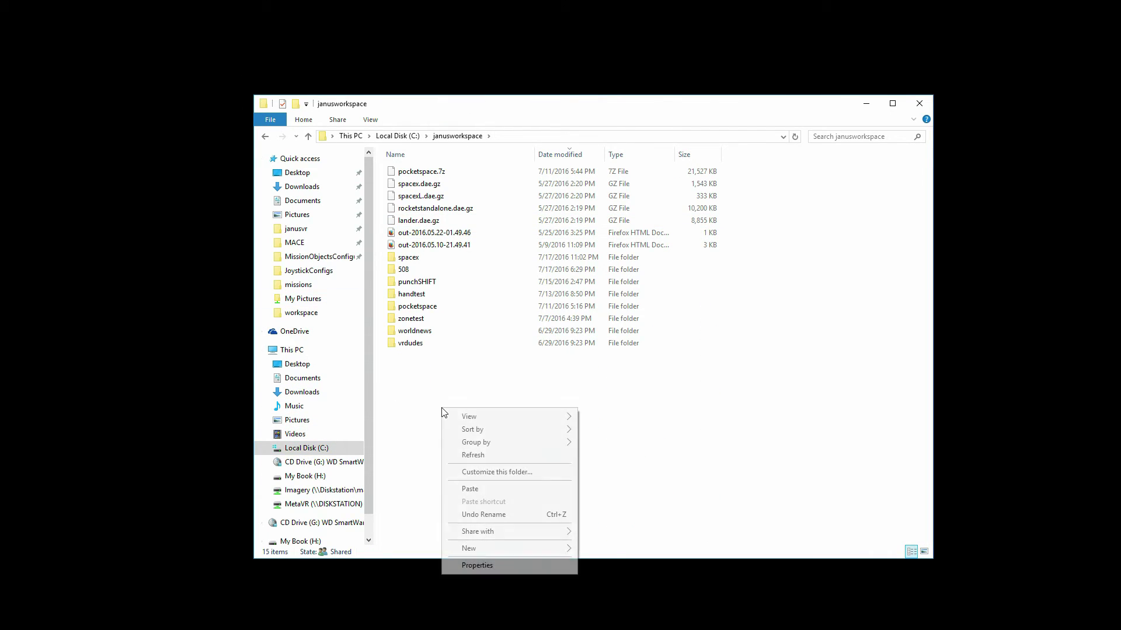
mouse_move(509, 548)
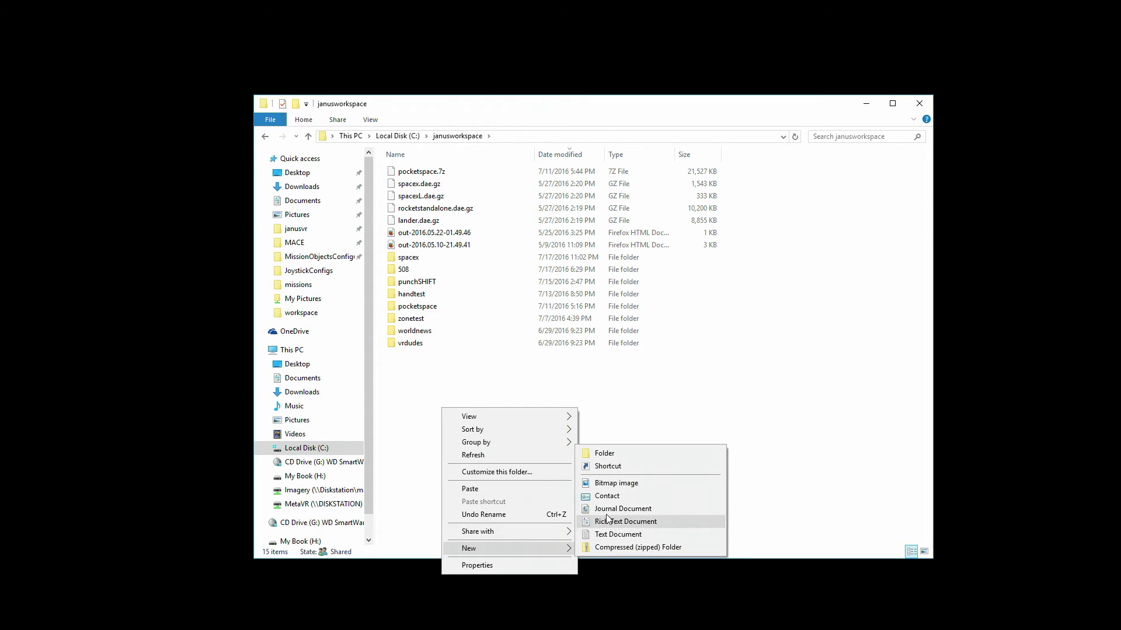
click(609, 453)
text(508matterport)
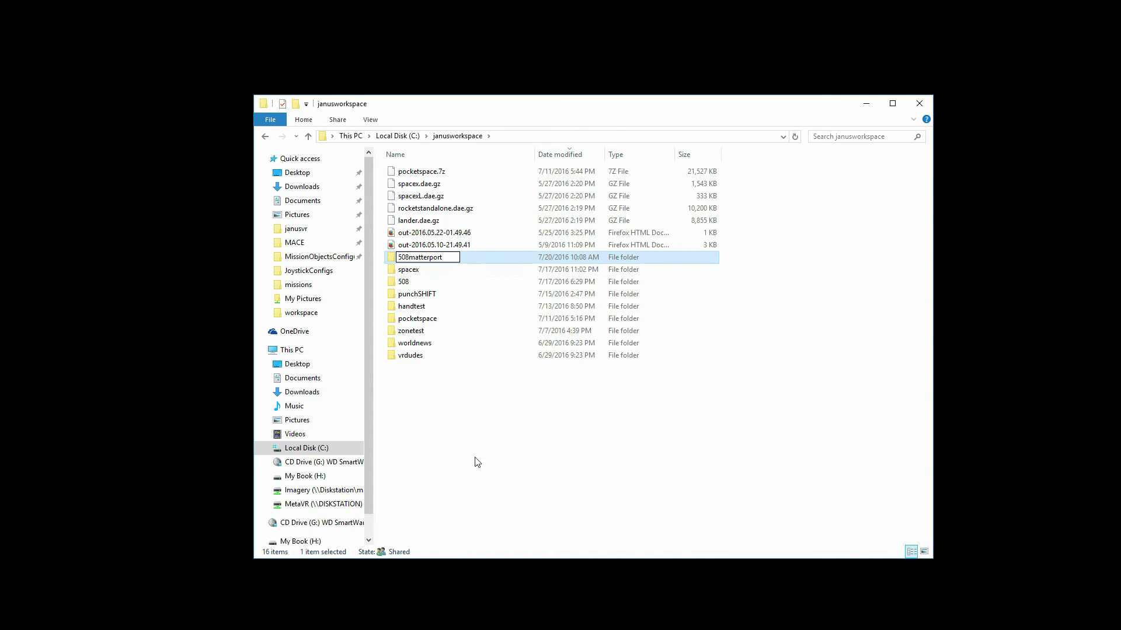
key(Return)
key(Return)
right_click(475, 284)
click(517, 368)
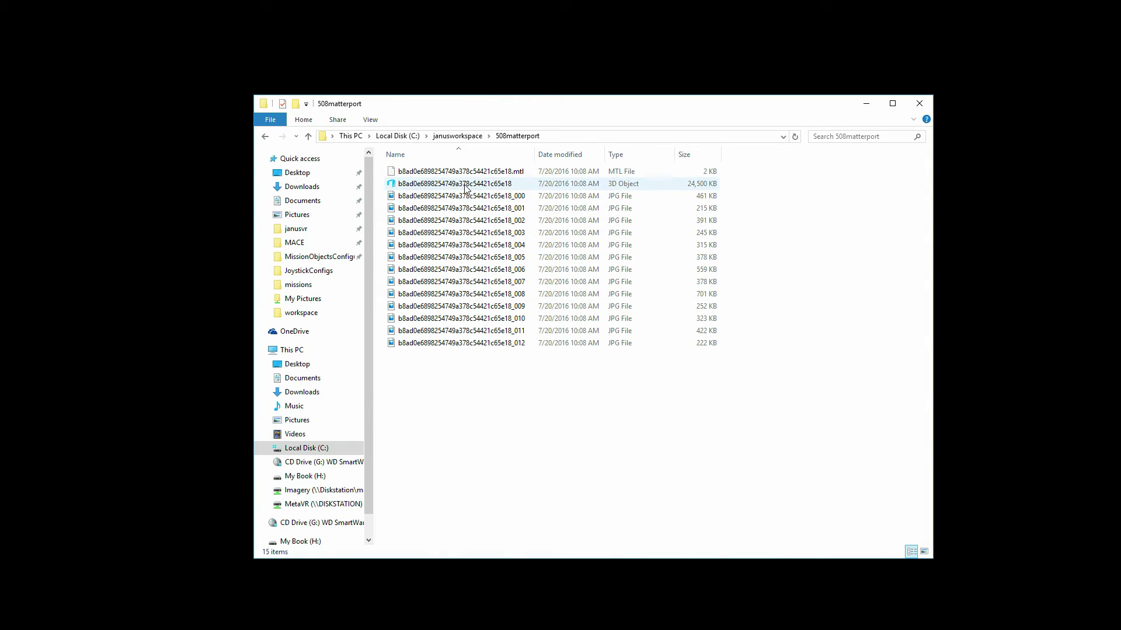
Copy the full path of the apartment OBJ file
right_click(465, 186)
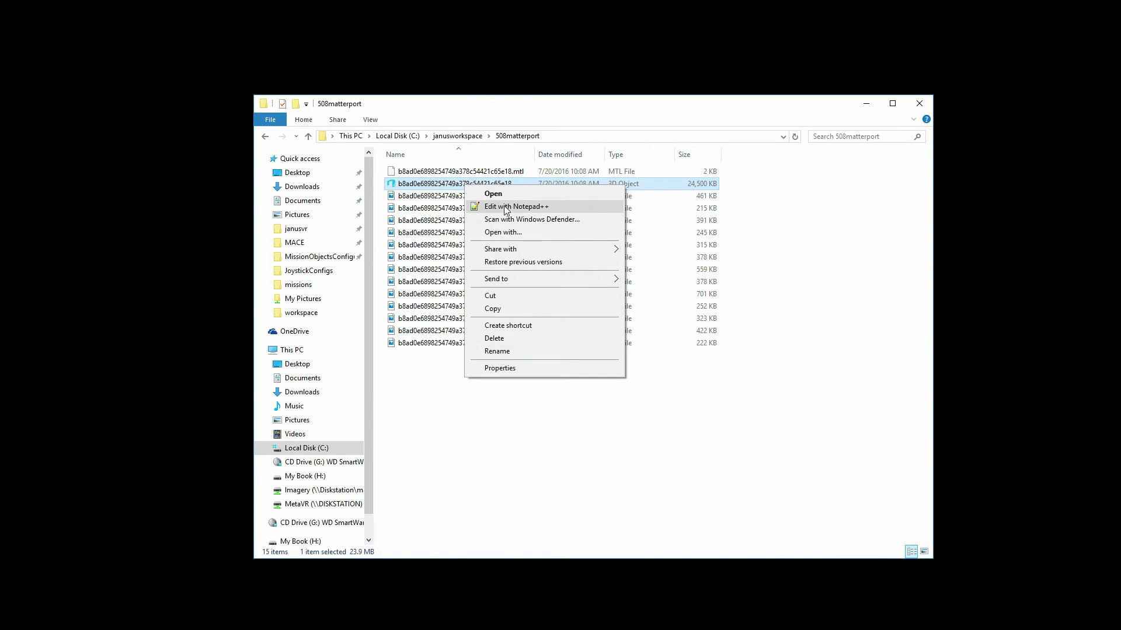
click(473, 182)
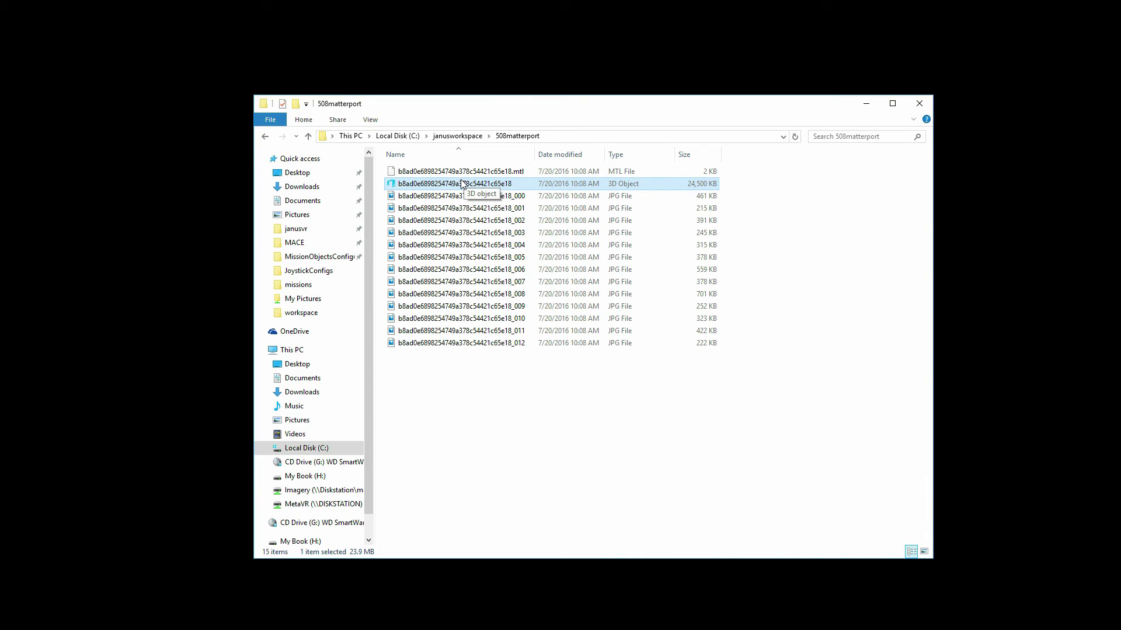
right_click(465, 189)
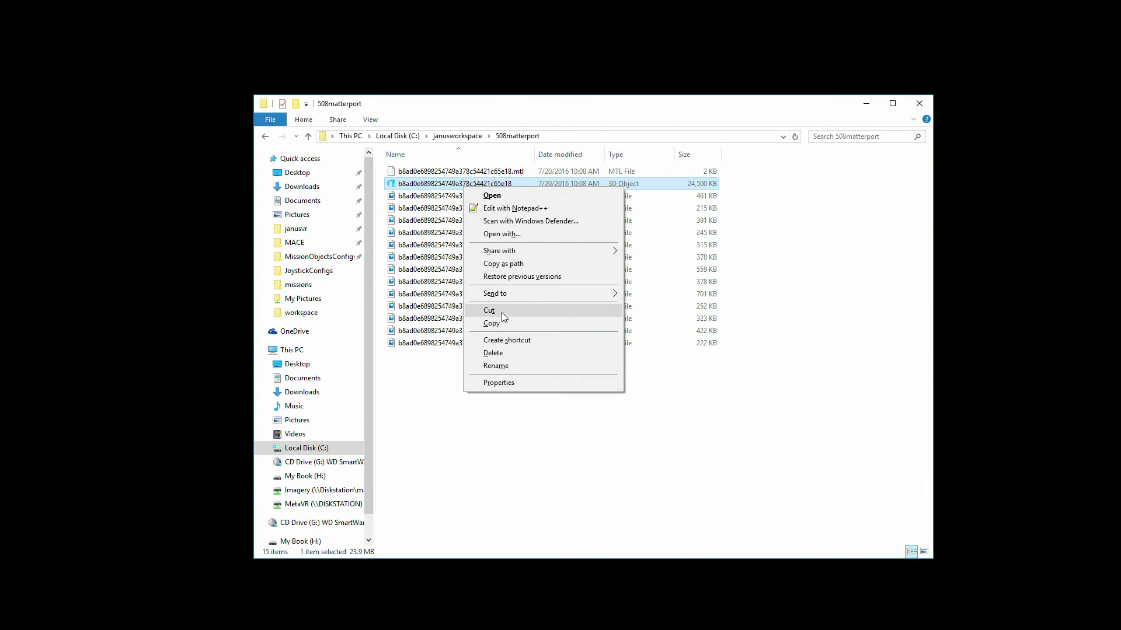
click(506, 265)
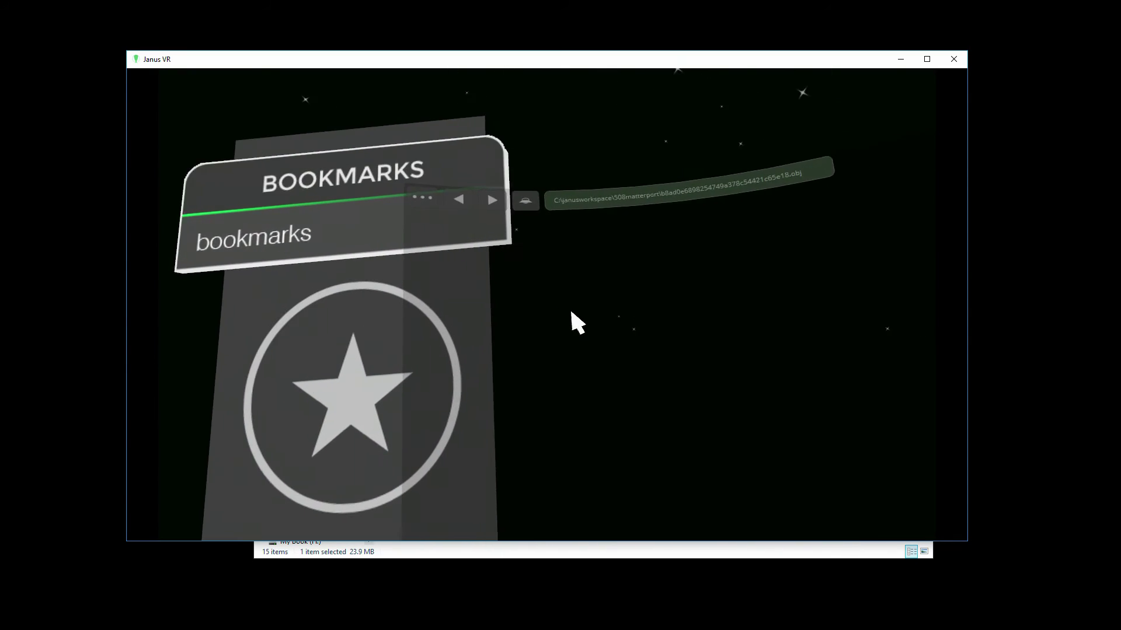
Open a portal to the apartment OBJ, walk through it, and select the model
click(573, 316)
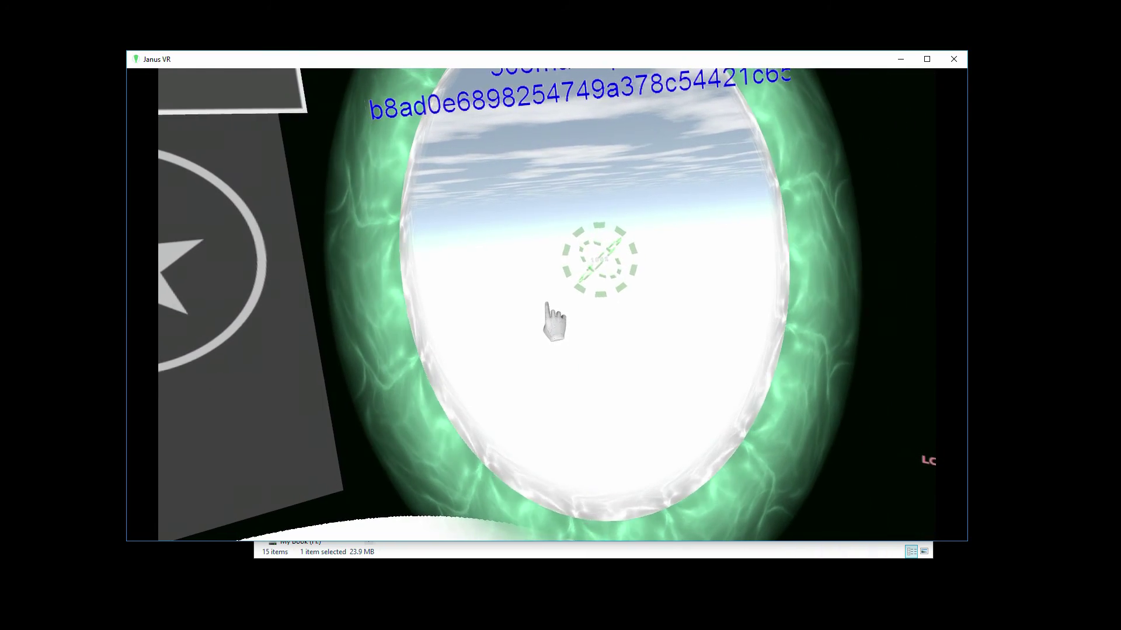
key(w)
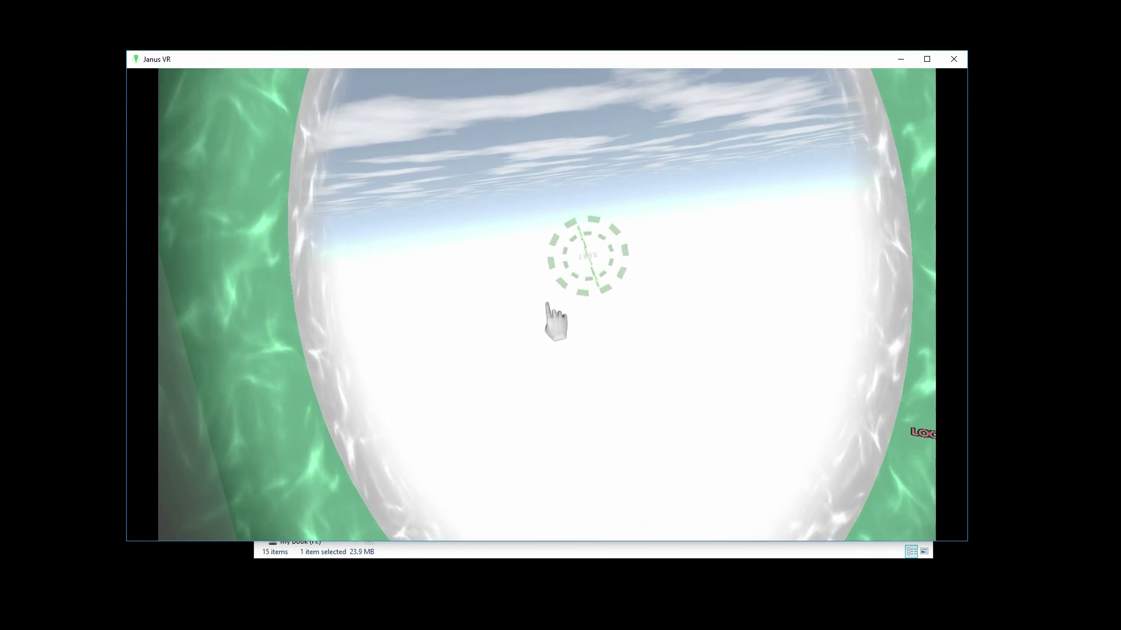
key(w)
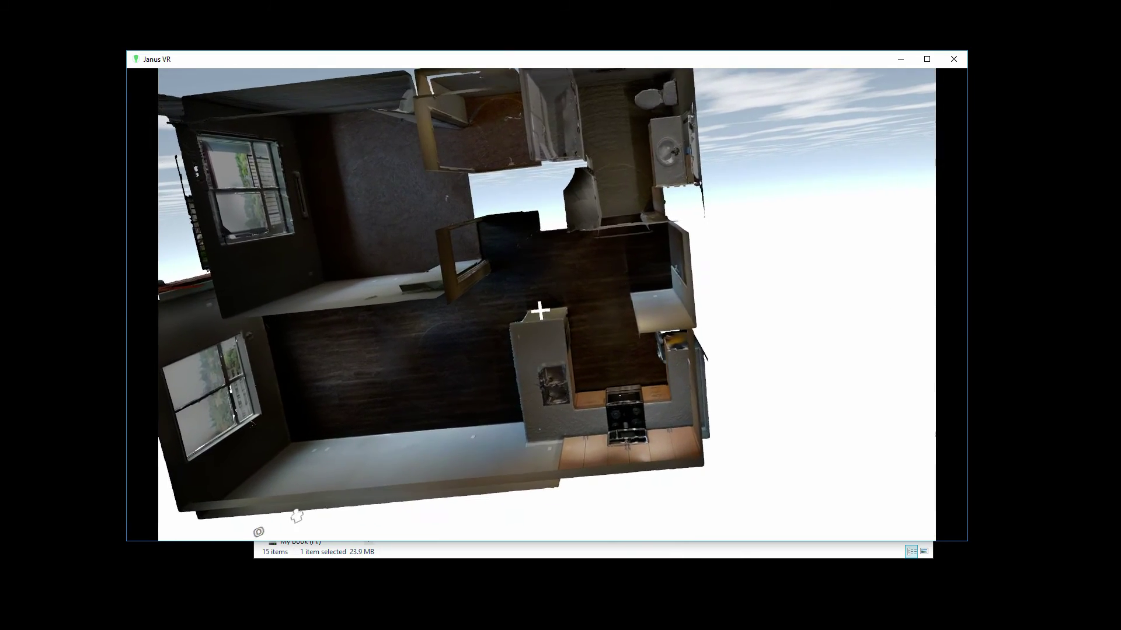
key(a)
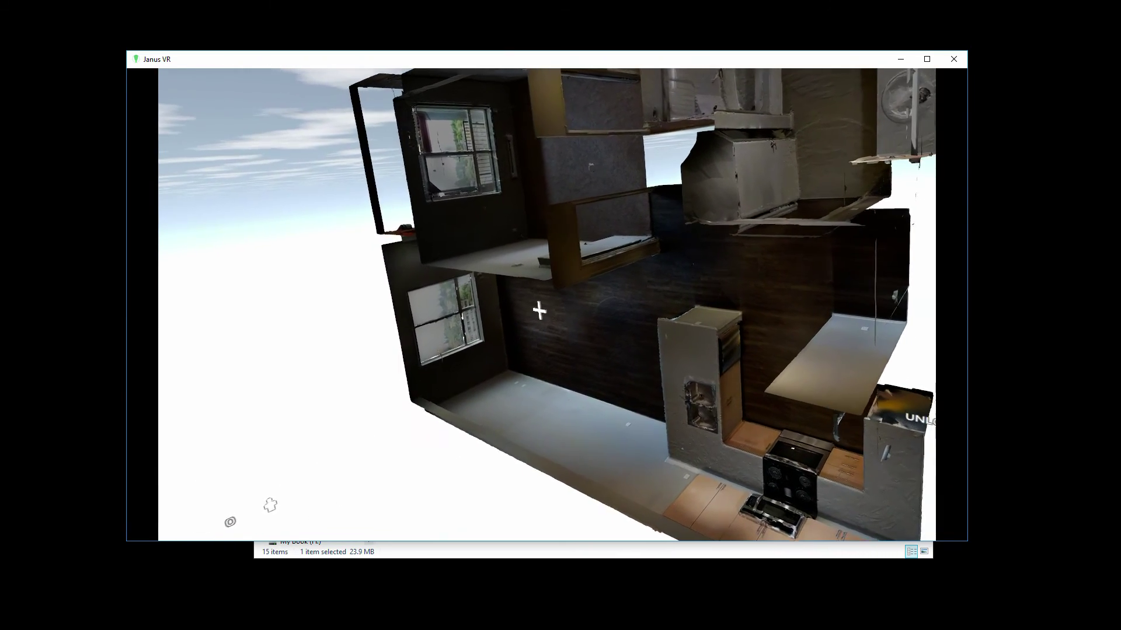
key(a)
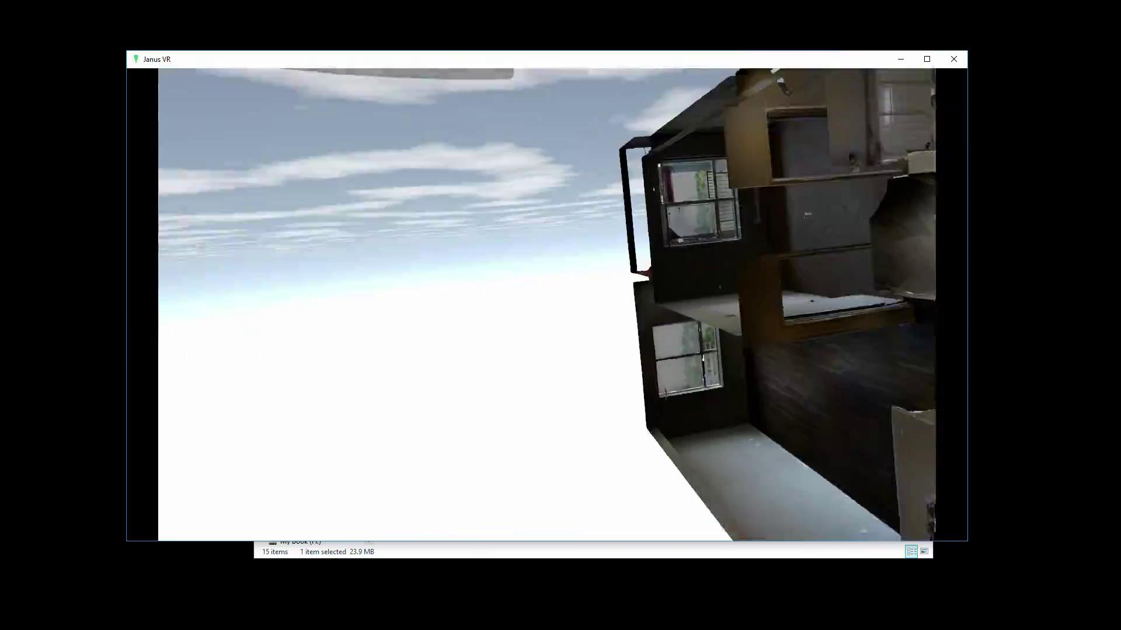
click(540, 310)
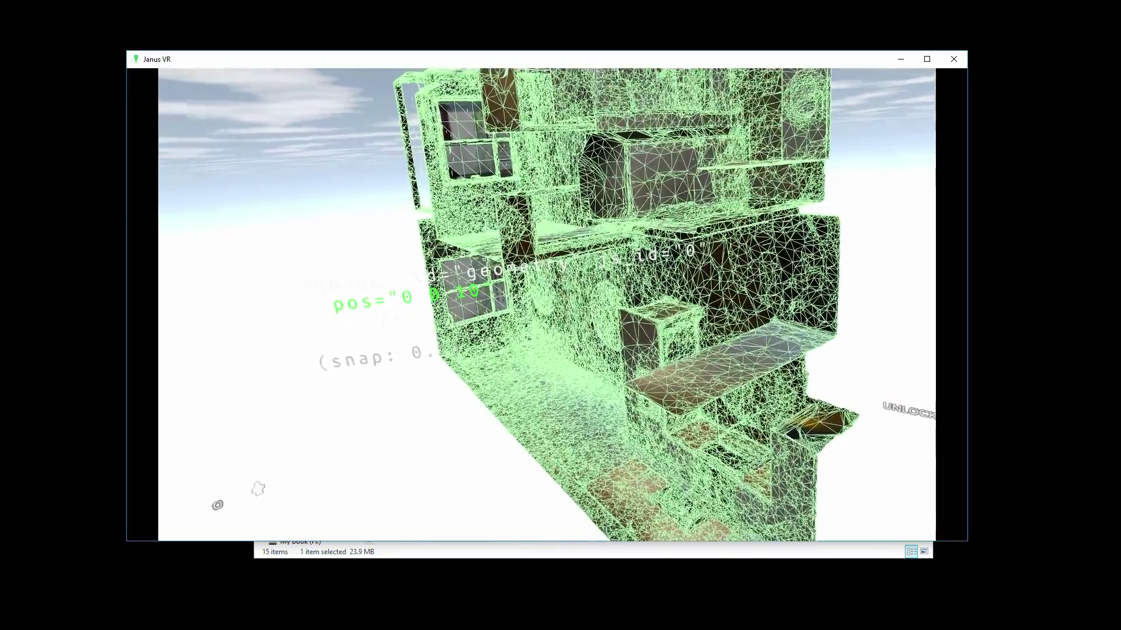
Switch the selected apartment model to rotation editing
key(Tab)
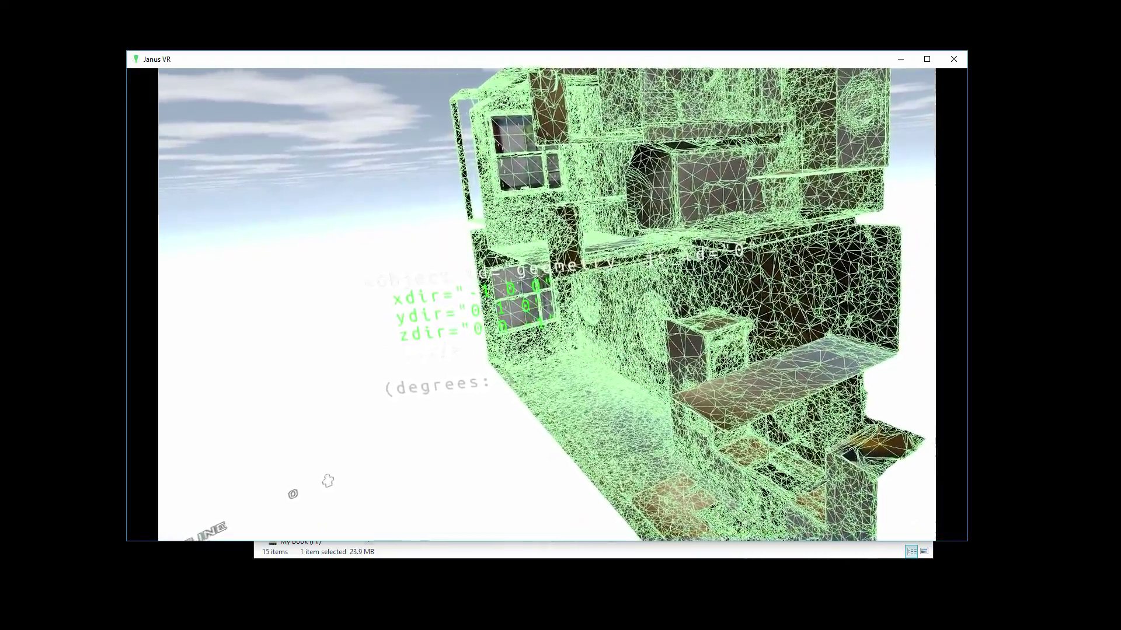